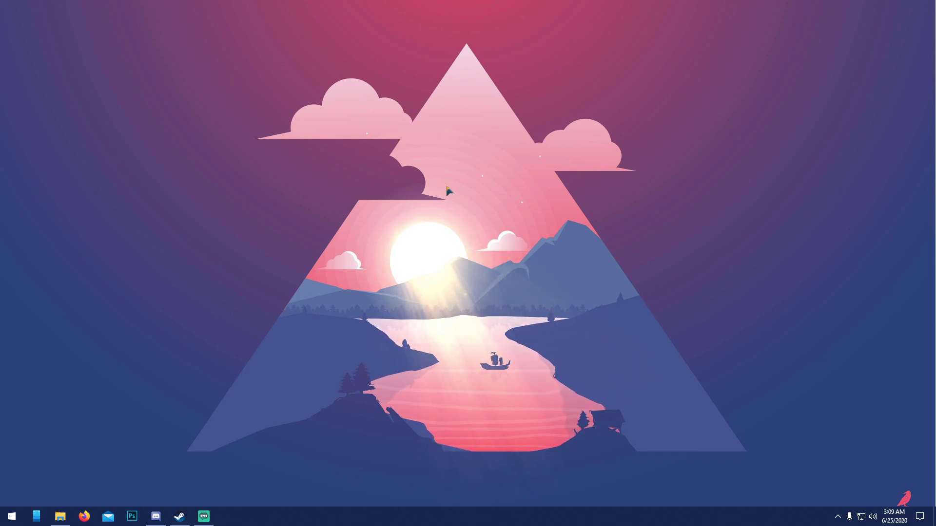
# Step: Create a new Desktop folder named 'MC Server 1.16.1' and open it
pyautogui.click(61, 516)
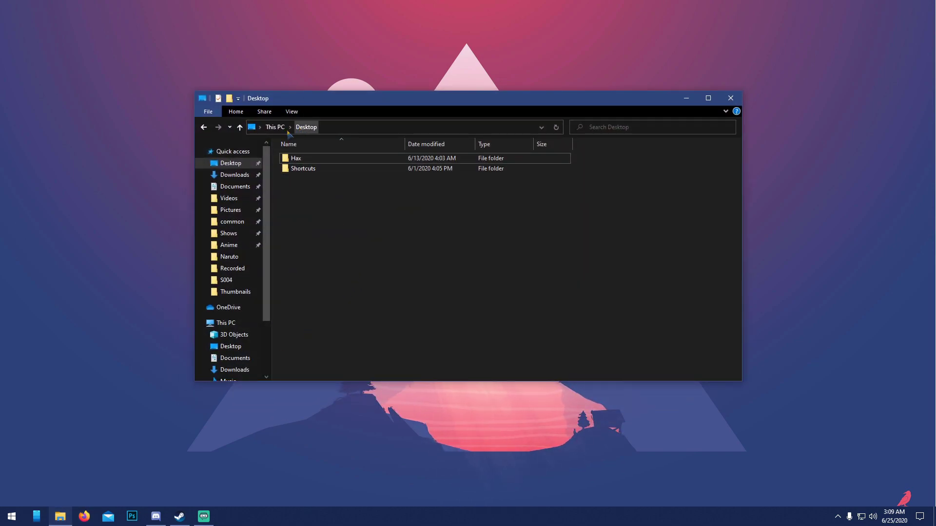
pyautogui.rightClick(326, 221)
pyautogui.moveTo(356, 323)
pyautogui.click(456, 323)
pyautogui.write('MC Server 16.1')
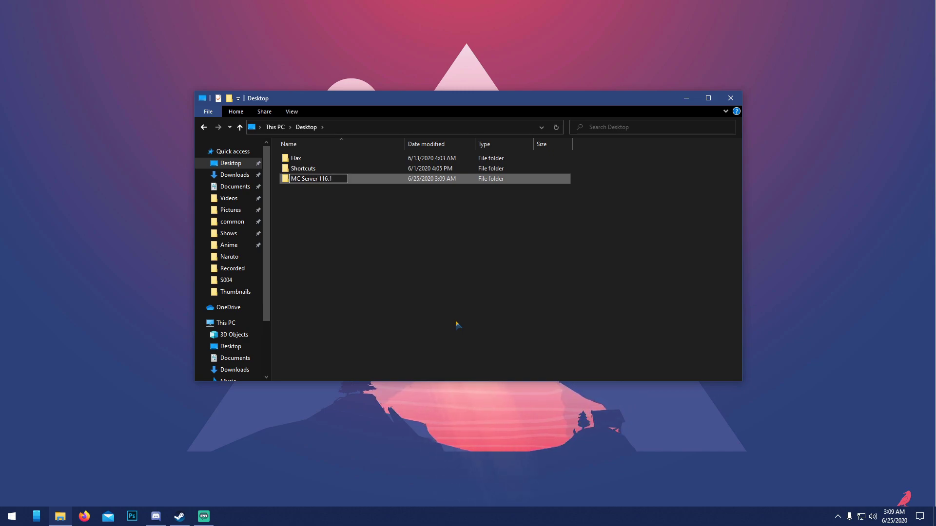
pyautogui.press('Return')
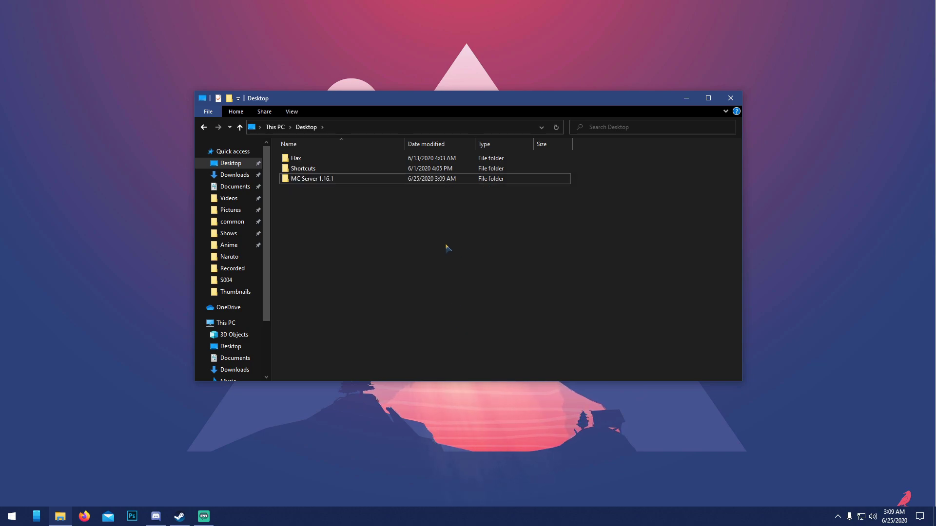
pyautogui.doubleClick(328, 179)
# Step: Search the web in Firefox for 'minecraft server'
pyautogui.click(686, 98)
pyautogui.click(85, 516)
pyautogui.write('minecraft multiplayer')
pyautogui.press('Return')
pyautogui.scroll(-4, 70, 245)
pyautogui.scroll(-7, 72, 242)
pyautogui.scroll(11, 138, 59)
pyautogui.doubleClick(138, 58)
pyautogui.write('server')
pyautogui.press('Return')
# Step: Download and save minecraft_server.1.16.1.jar from the minecraft.net server page
pyautogui.click(127, 139)
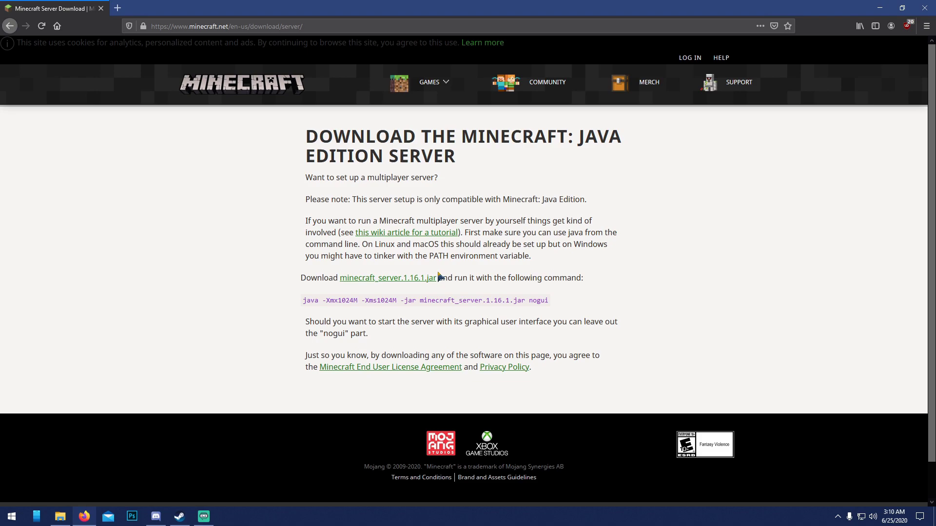
pyautogui.click(431, 278)
pyautogui.click(502, 287)
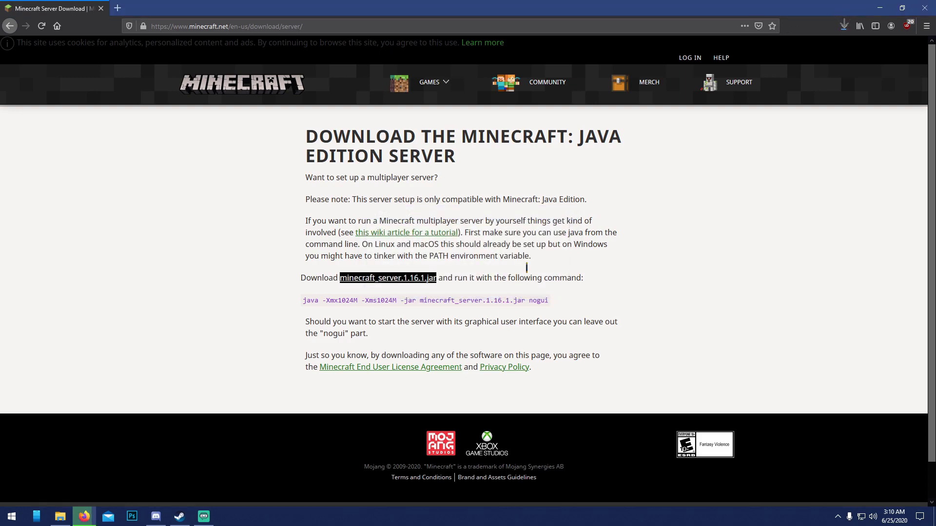
pyautogui.click(63, 518)
# Step: Move server.jar from Downloads into the MC Server 1.16.1 folder
pyautogui.click(234, 175)
pyautogui.moveTo(333, 165); pyautogui.dragTo(231, 163)
pyautogui.click(231, 163)
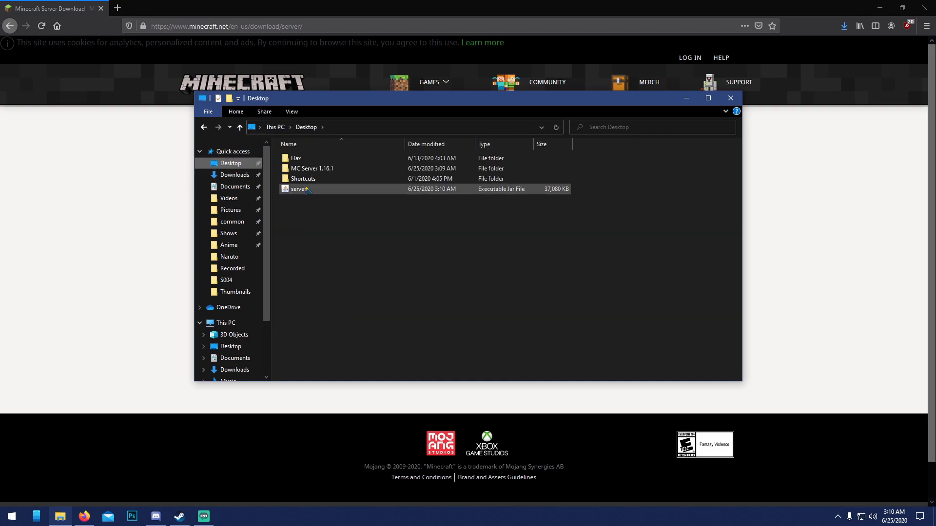
pyautogui.moveTo(307, 189); pyautogui.dragTo(299, 168)
pyautogui.doubleClick(300, 168)
pyautogui.click(308, 163)
pyautogui.click(880, 8)
# Step: Change eula=false to true in eula.txt and save the file
pyautogui.doubleClick(297, 169)
pyautogui.moveTo(106, 147); pyautogui.dragTo(93, 149)
pyautogui.write('true')
pyautogui.click(78, 120)
pyautogui.click(93, 164)
pyautogui.click(627, 108)
pyautogui.click(319, 178)
# Step: Reposition the Minecraft server window while its startup log fills in
pyautogui.moveTo(561, 138); pyautogui.dragTo(555, 119)
pyautogui.moveTo(431, 117)
pyautogui.mouseDown()
pyautogui.moveTo(392, 123)
pyautogui.moveTo(428, 120)
pyautogui.mouseUp()
pyautogui.moveTo(446, 122)
pyautogui.mouseDown()
pyautogui.moveTo(463, 122)
pyautogui.moveTo(447, 121)
pyautogui.mouseUp()
# Step: Minimize the server window, then launch and close LogMeIn Hamachi
pyautogui.click(611, 118)
pyautogui.click(12, 517)
pyautogui.click(655, 365)
pyautogui.click(552, 173)
# Step: Download hamachi.msi from vpn.net to Downloads and run the installer
pyautogui.click(84, 516)
pyautogui.click(172, 26)
pyautogui.write('vp')
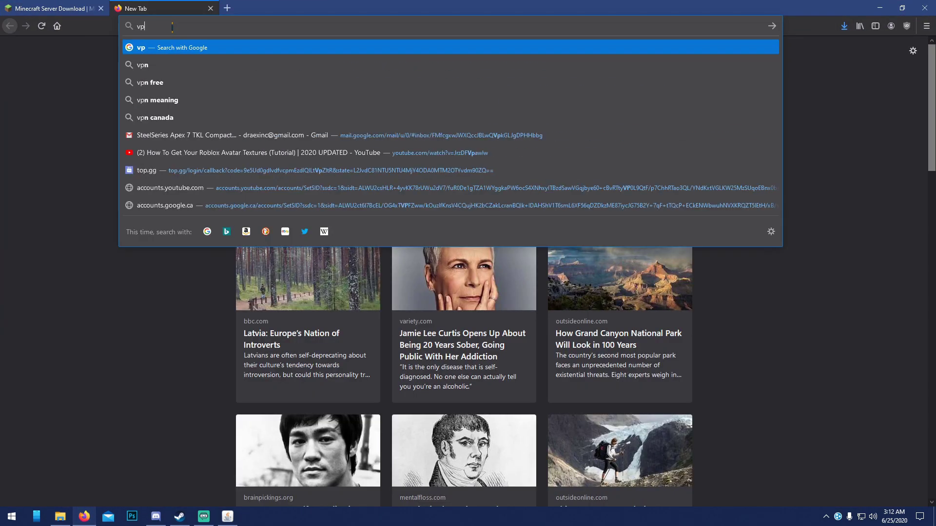
pyautogui.write('n.net')
pyautogui.press('Return')
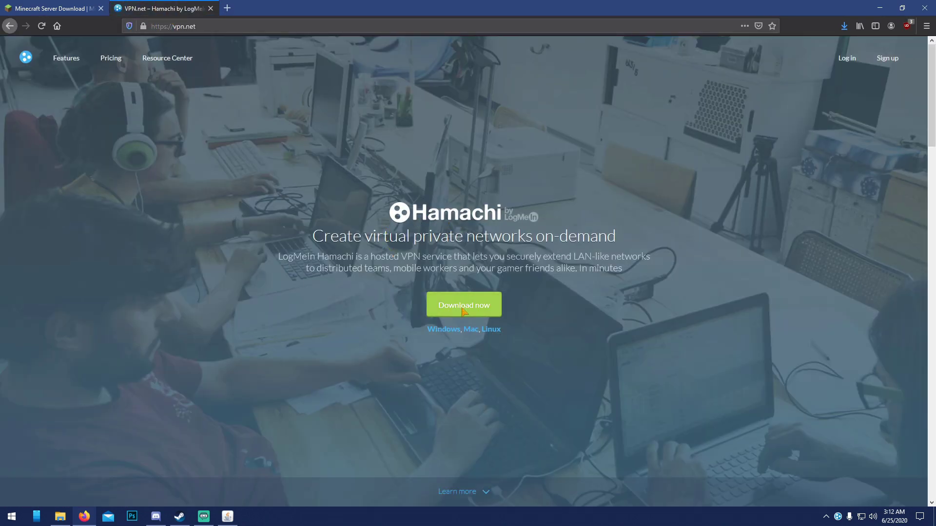
pyautogui.click(462, 307)
pyautogui.click(547, 245)
pyautogui.click(712, 454)
pyautogui.click(466, 301)
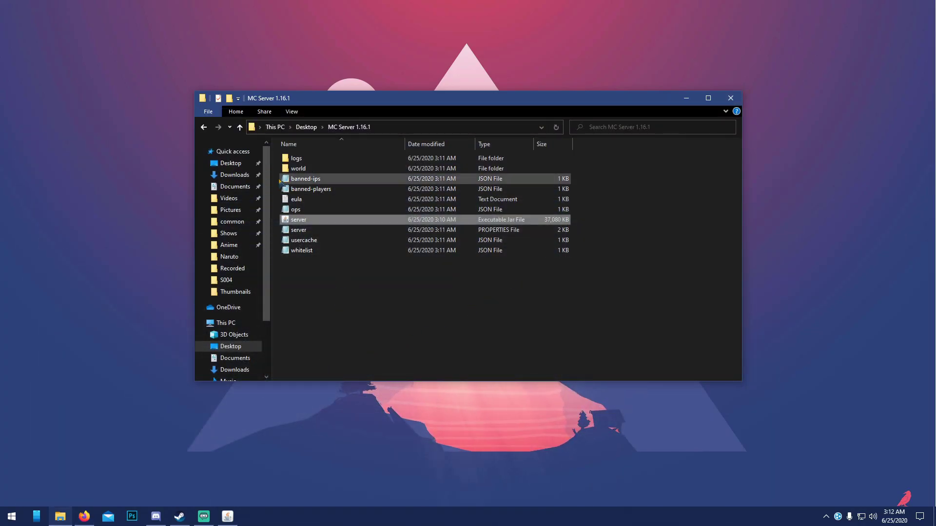
pyautogui.click(235, 175)
pyautogui.doubleClick(324, 165)
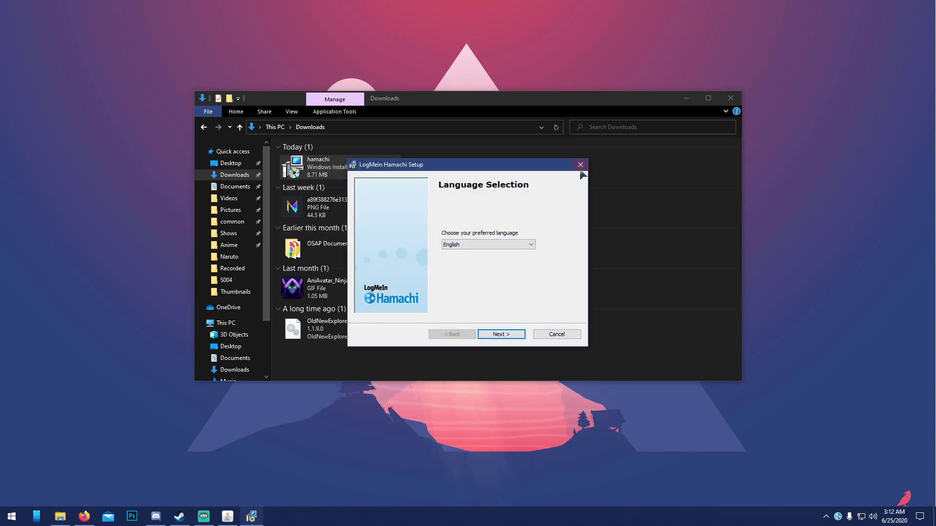
# Step: Cancel the Hamachi setup and open the Hamachi window from the system tray
pyautogui.click(580, 165)
pyautogui.click(447, 276)
pyautogui.click(838, 517)
pyautogui.rightClick(838, 516)
pyautogui.click(868, 471)
pyautogui.moveTo(488, 188); pyautogui.dragTo(476, 185)
# Step: Delete the existing Hamachi network and bring back the Minecraft server window
pyautogui.rightClick(458, 236)
pyautogui.click(486, 283)
pyautogui.click(449, 270)
pyautogui.click(227, 517)
pyautogui.click(612, 119)
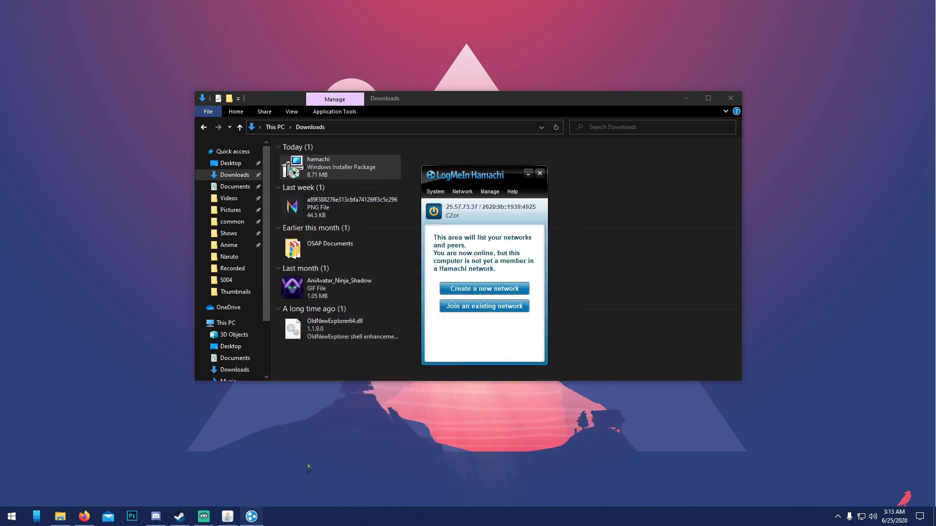
pyautogui.click(228, 518)
# Step: Create Hamachi network CZORYOUTUBETEST with a confirmed password and power it on
pyautogui.click(611, 119)
pyautogui.click(466, 193)
pyautogui.click(464, 195)
pyautogui.click(463, 195)
pyautogui.click(471, 205)
pyautogui.write('CZOR')
pyautogui.click(454, 239)
pyautogui.write('t')
pyautogui.click(457, 262)
pyautogui.write('test')
pyautogui.click(495, 280)
pyautogui.click(434, 234)
pyautogui.moveTo(449, 239)
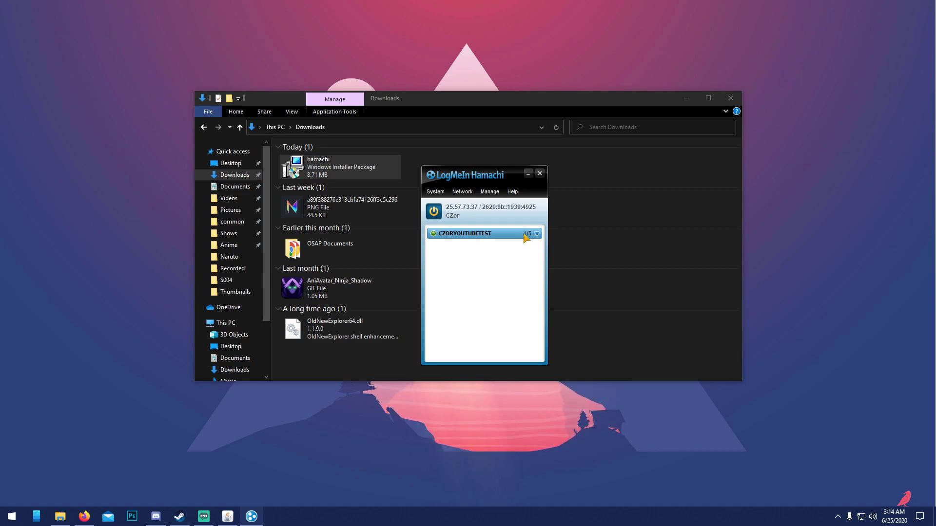
# Step: Cancel joining a network, move Hamachi to the right screen edge, and restore the server window
pyautogui.click(462, 191)
pyautogui.click(471, 271)
pyautogui.click(461, 192)
pyautogui.click(471, 215)
pyautogui.click(536, 282)
pyautogui.moveTo(470, 180); pyautogui.dragTo(792, 153)
pyautogui.click(233, 519)
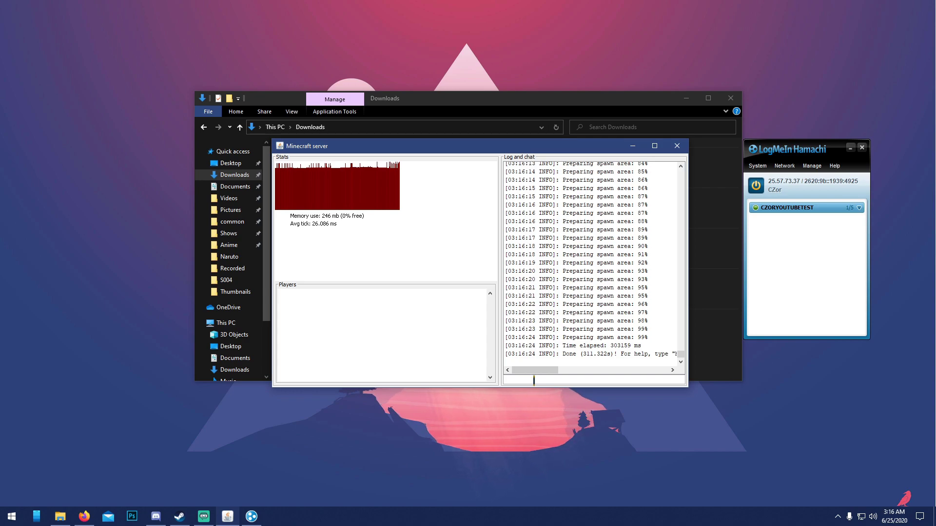
pyautogui.click(534, 380)
# Step: Shut down the Minecraft server with the stop command
pyautogui.write('stop')
pyautogui.press('Return')
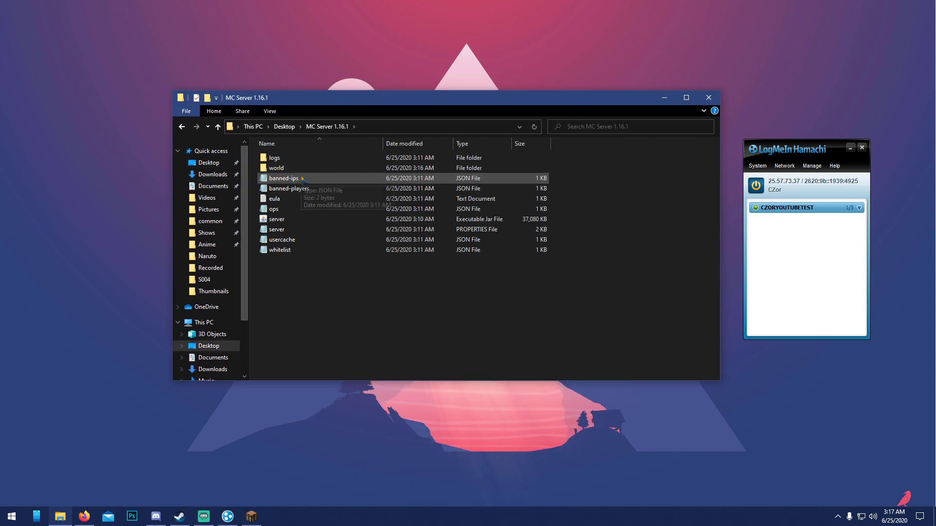
pyautogui.doubleClick(276, 229)
pyautogui.scroll(-2, 123, 249)
pyautogui.moveTo(58, 246); pyautogui.dragTo(96, 247)
pyautogui.rightClick(783, 185)
pyautogui.click(815, 187)
pyautogui.click(117, 247)
pyautogui.write('25.57.73.37')
pyautogui.moveTo(139, 246); pyautogui.dragTo(76, 246)
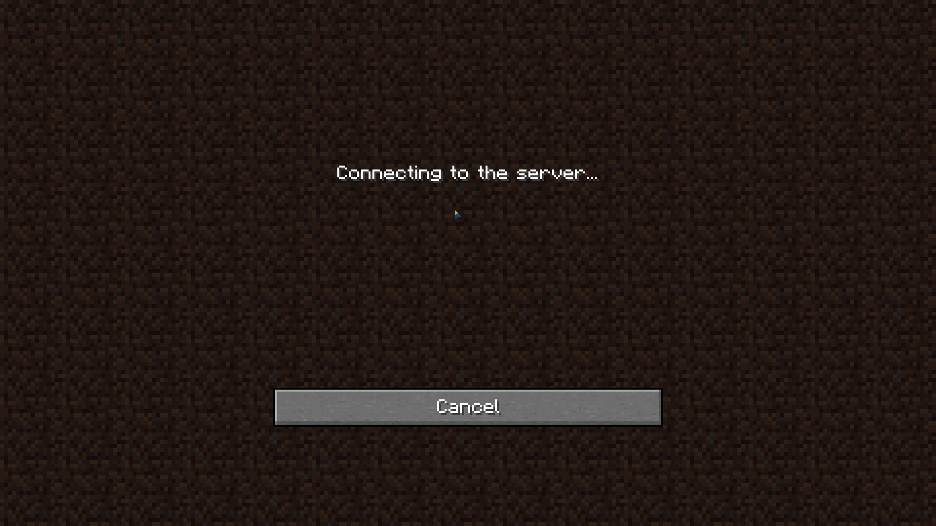
# Step: Cycle the Minecraft camera with F5 to the front-facing third-person view of the player
pyautogui.press('F5')
pyautogui.press('F5')
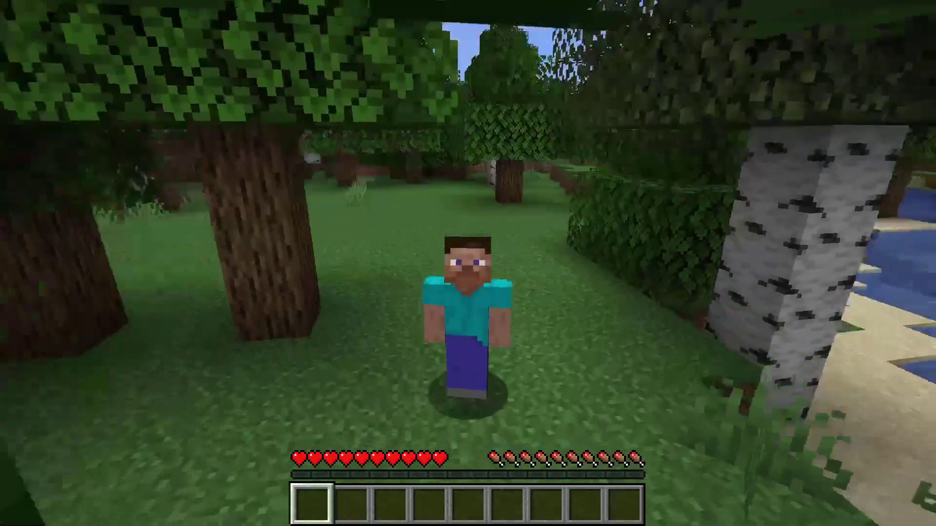